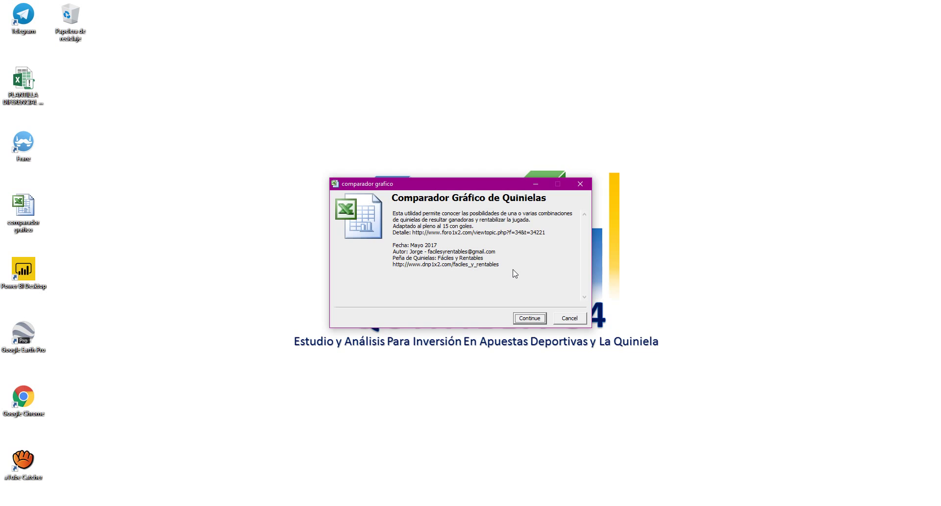
# Step: Start the quiniela comparator and import the bet valuations from the % APOSTADOS file in TUTORIALES QUINIELA's columnas folder
pyautogui.click(534, 321)
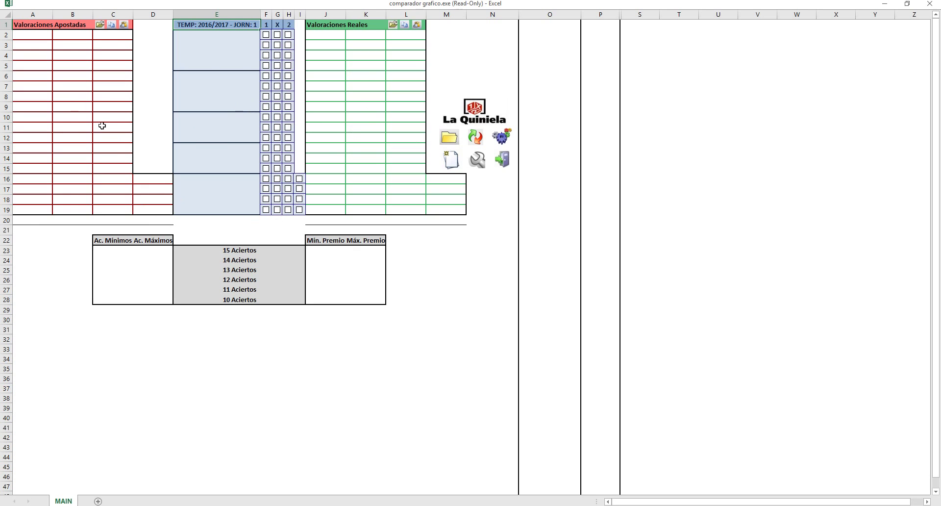
pyautogui.click(101, 27)
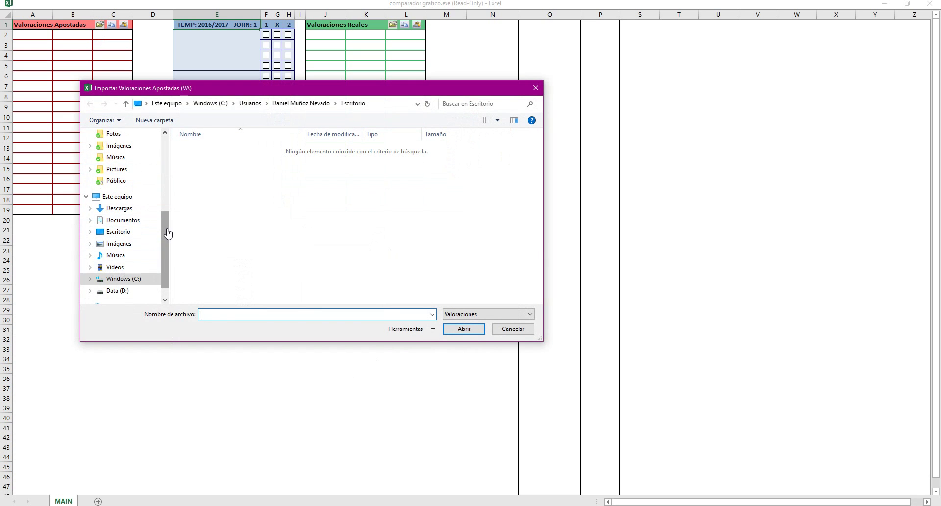
pyautogui.scroll(4, 167, 233)
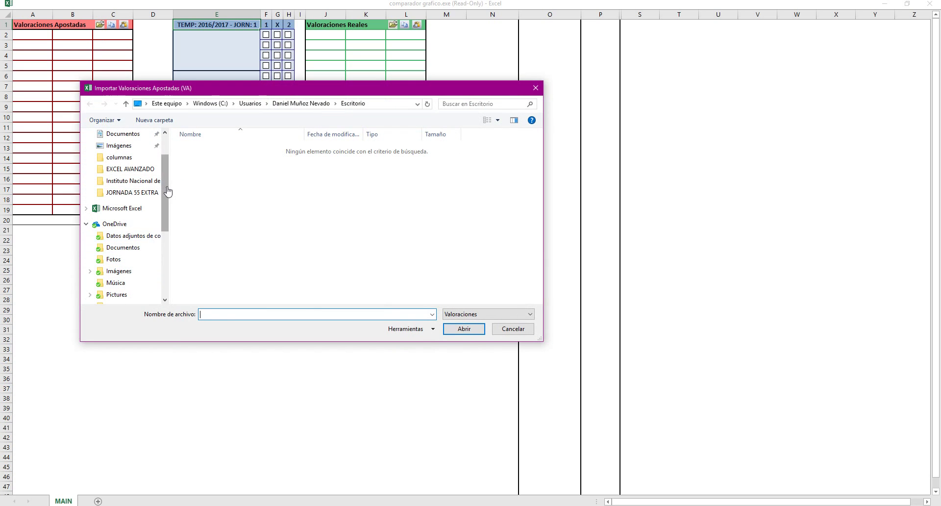
pyautogui.scroll(-5, 167, 190)
pyautogui.click(115, 290)
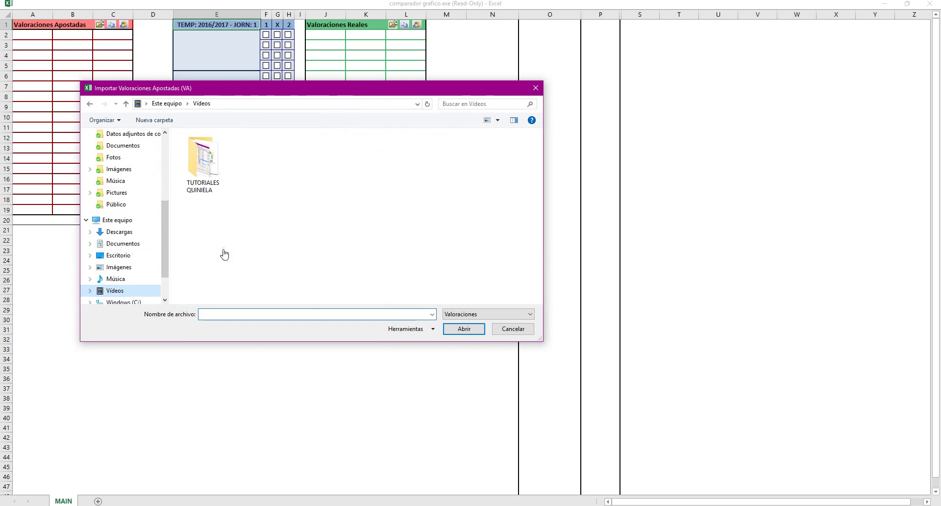
pyautogui.doubleClick(203, 161)
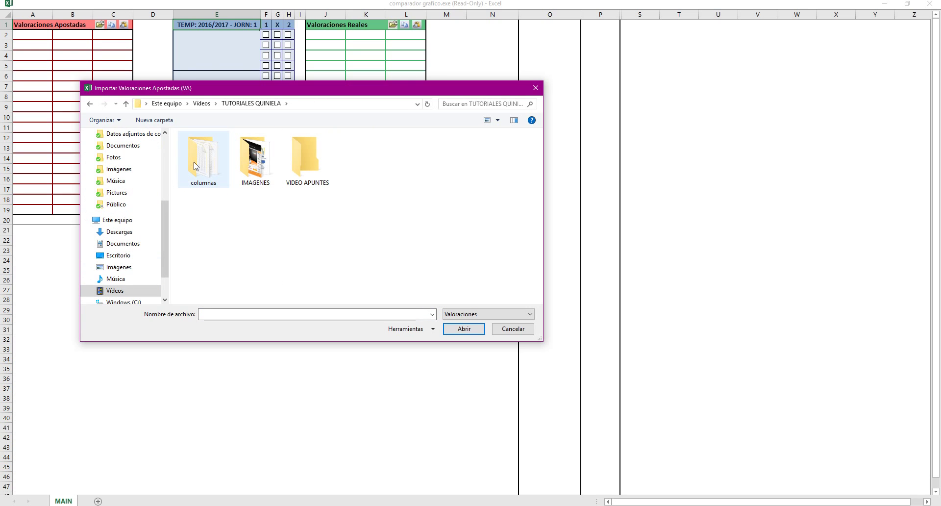
pyautogui.moveTo(334, 91); pyautogui.dragTo(381, 103)
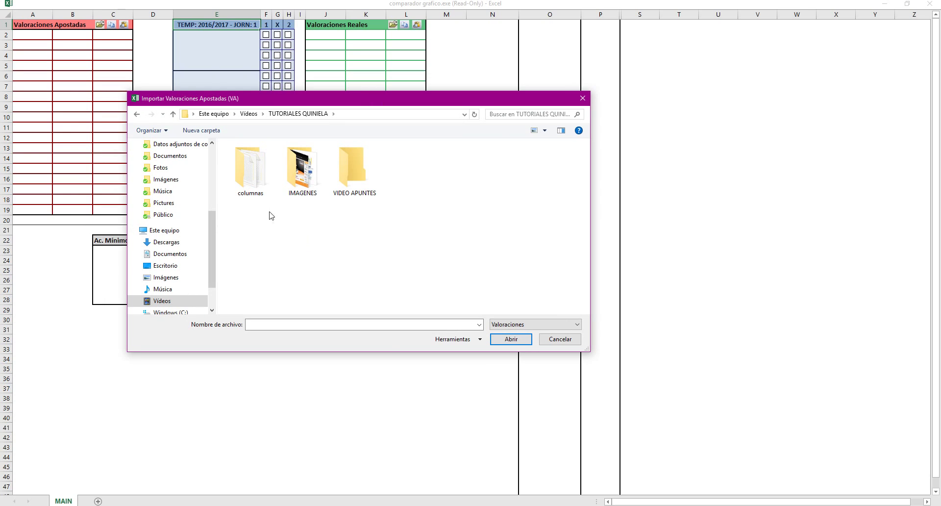
pyautogui.click(255, 167)
pyautogui.doubleClick(256, 167)
pyautogui.click(250, 169)
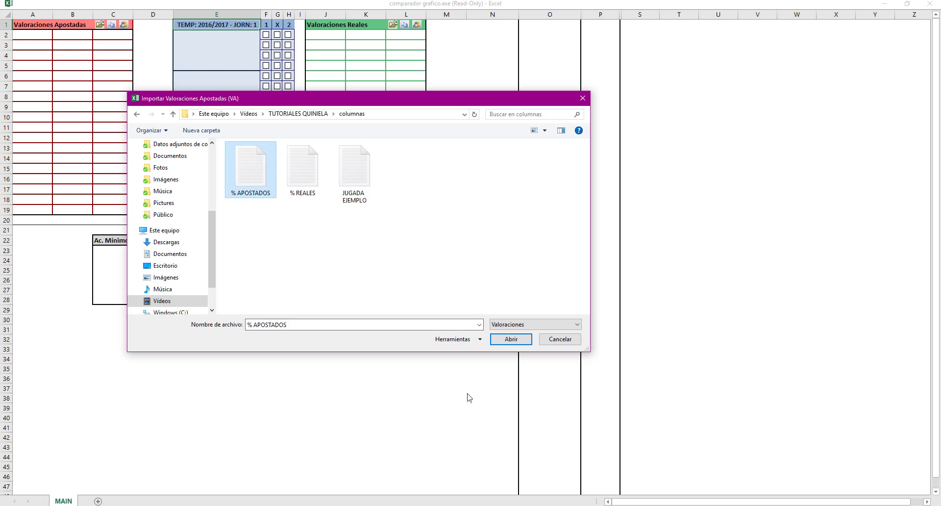
pyautogui.click(510, 342)
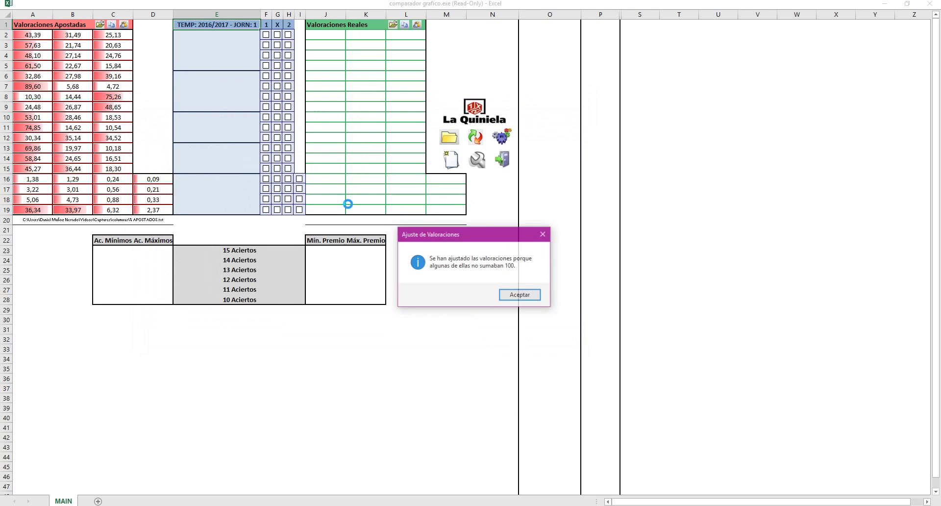
pyautogui.click(521, 296)
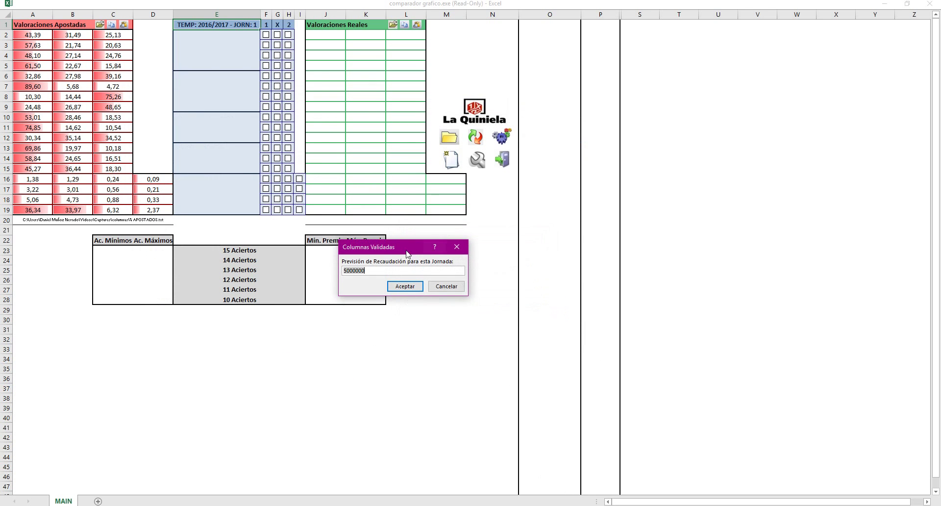
# Step: Accept a revenue forecast of 5000000 and a jackpot of 0 for this matchday
pyautogui.moveTo(408, 248); pyautogui.dragTo(570, 188)
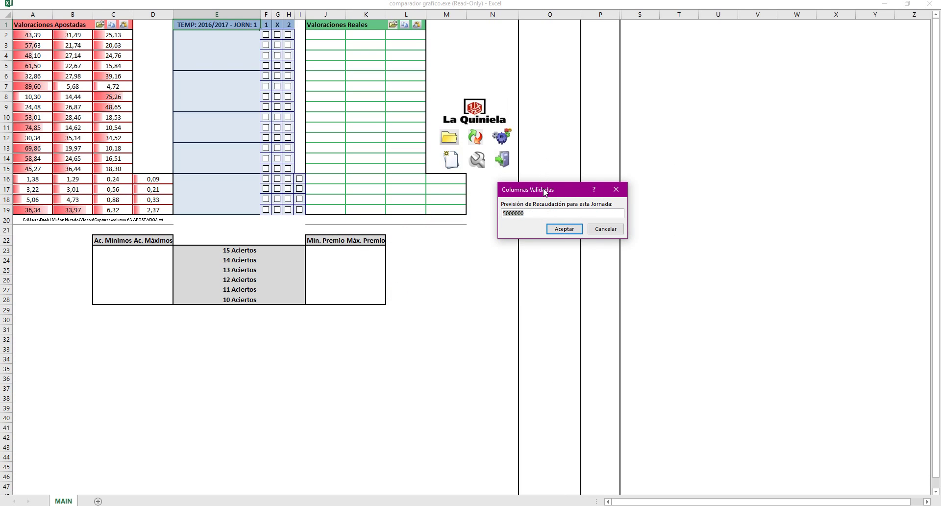
pyautogui.moveTo(546, 193); pyautogui.dragTo(529, 203)
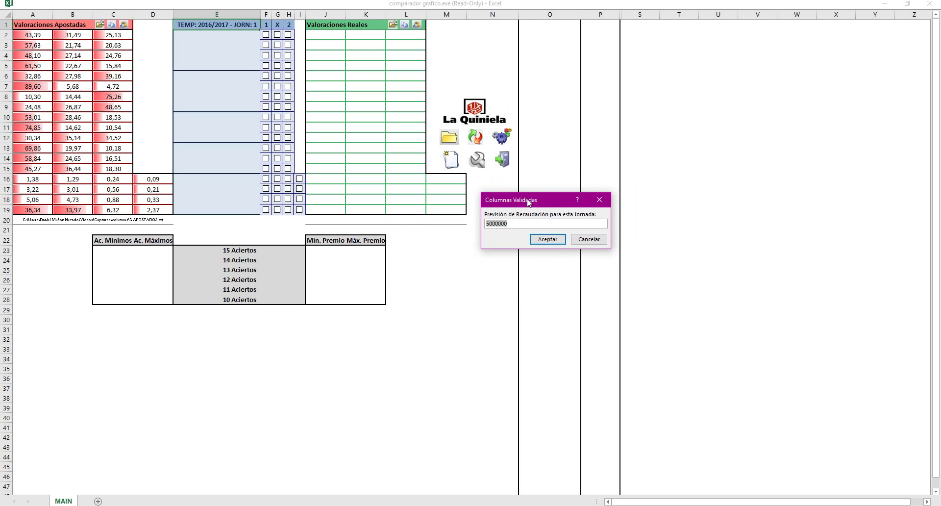
pyautogui.click(547, 240)
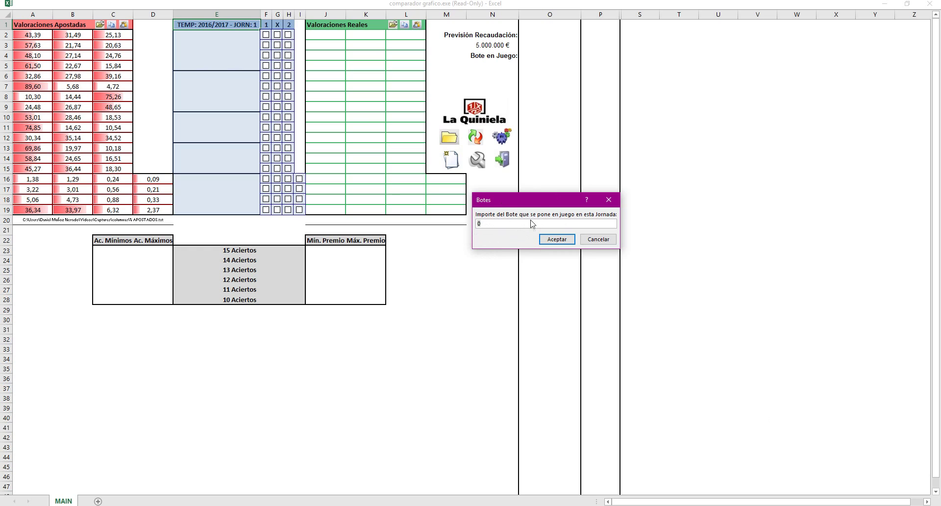
pyautogui.moveTo(536, 204); pyautogui.dragTo(528, 213)
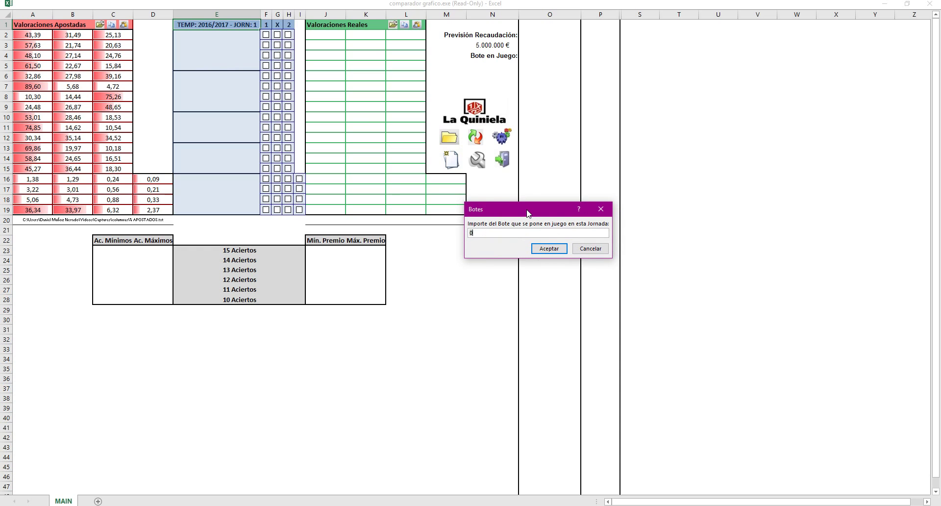
pyautogui.click(554, 250)
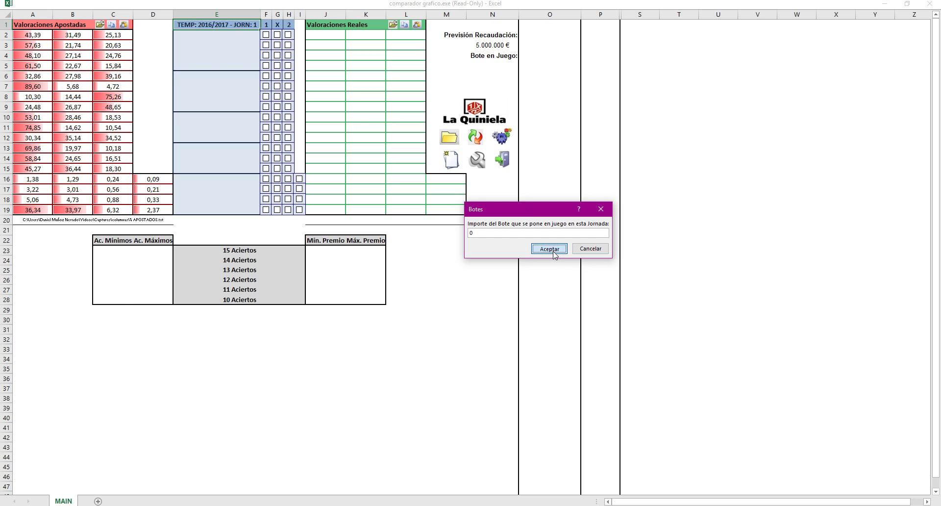
# Step: Import the real valuations from the % REALES file and accept their adjustment
pyautogui.click(393, 24)
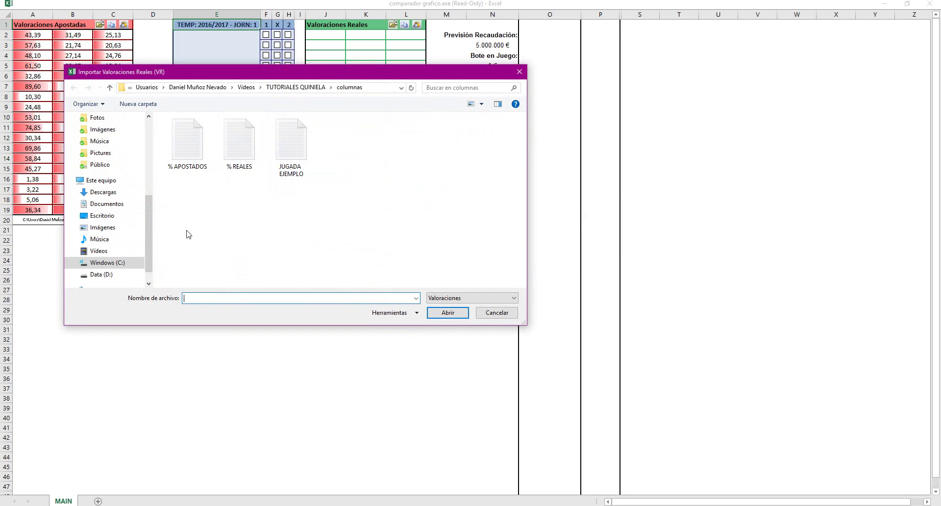
pyautogui.click(240, 146)
pyautogui.click(448, 314)
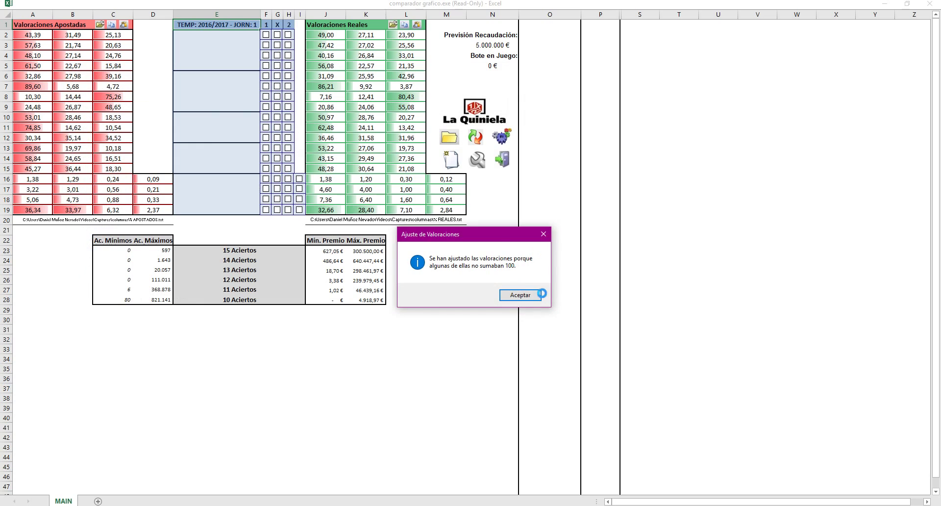
pyautogui.click(535, 295)
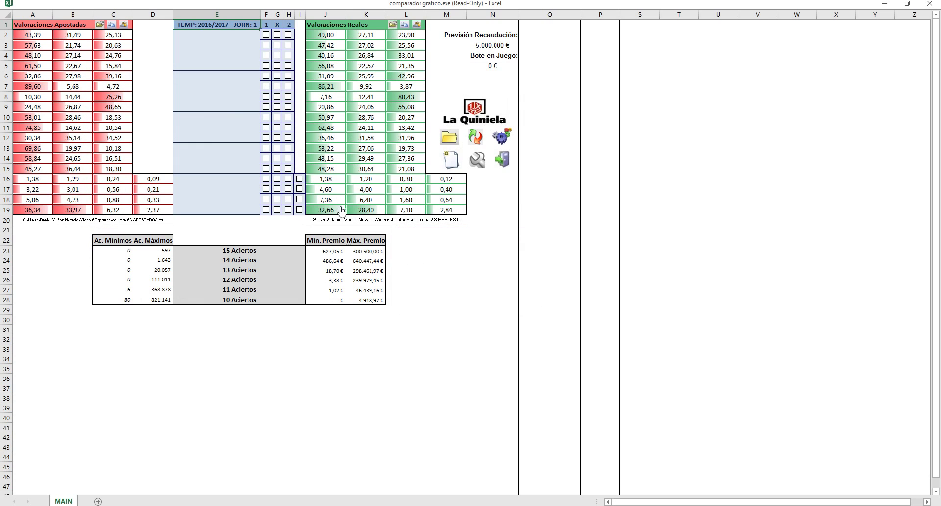
# Step: Load the JUGADA EJEMPLO combination file and decline adding further combinations
pyautogui.click(450, 137)
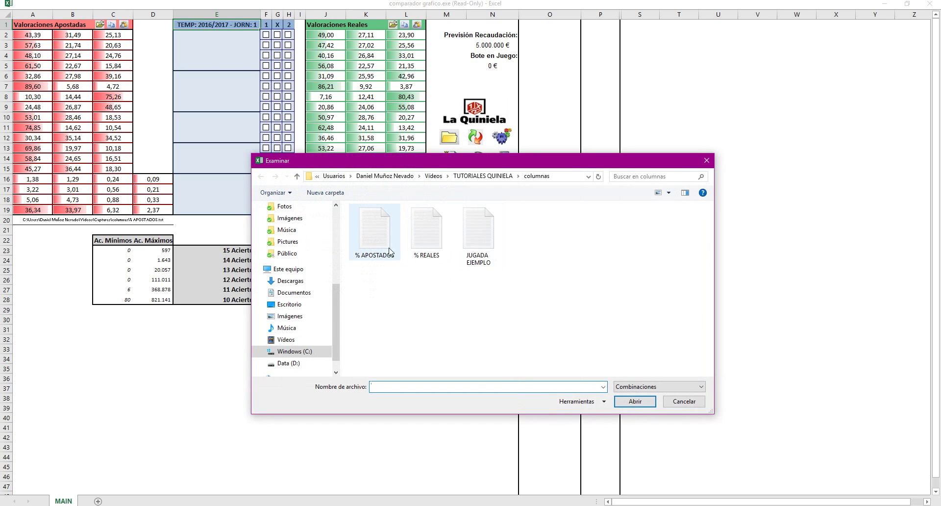
pyautogui.click(480, 233)
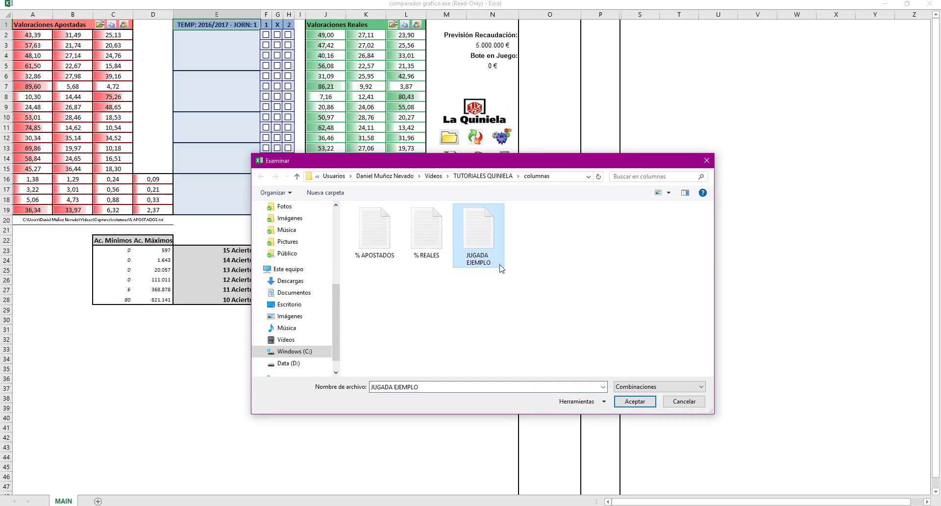
pyautogui.click(643, 400)
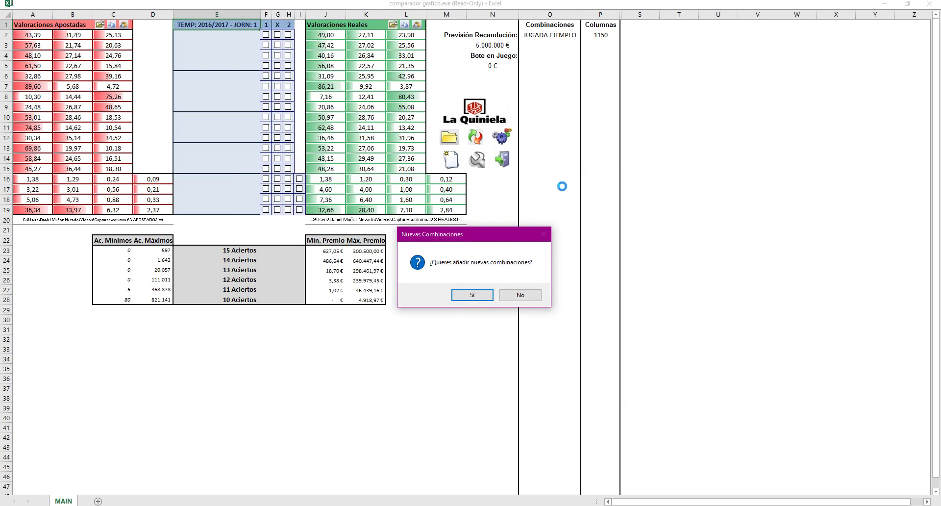
pyautogui.click(512, 296)
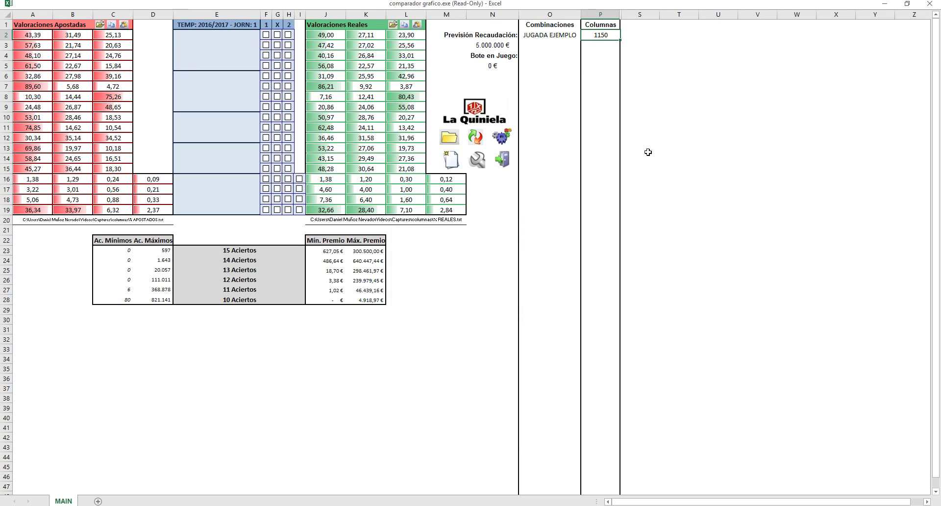
# Step: Run the simulation of the loaded combination with 62 matchdays per season
pyautogui.click(662, 88)
pyautogui.moveTo(617, 13); pyautogui.dragTo(617, 14)
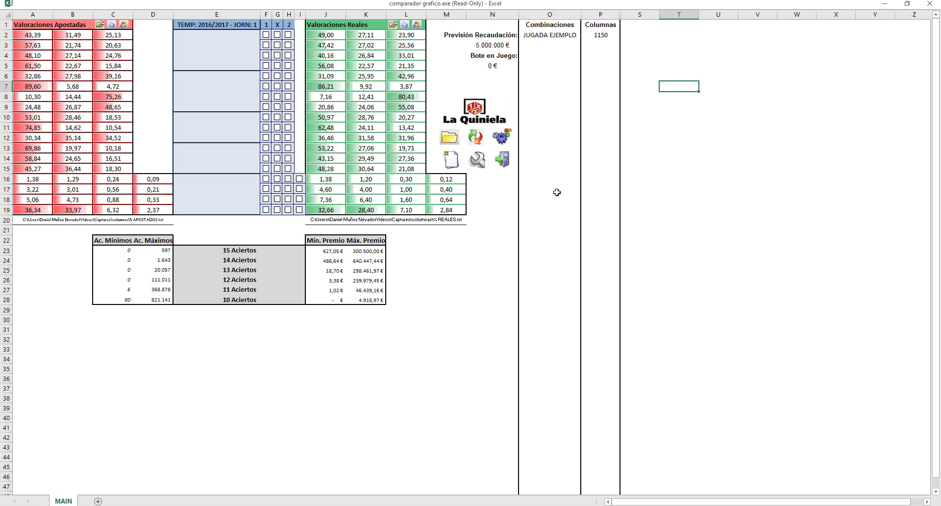
pyautogui.click(505, 141)
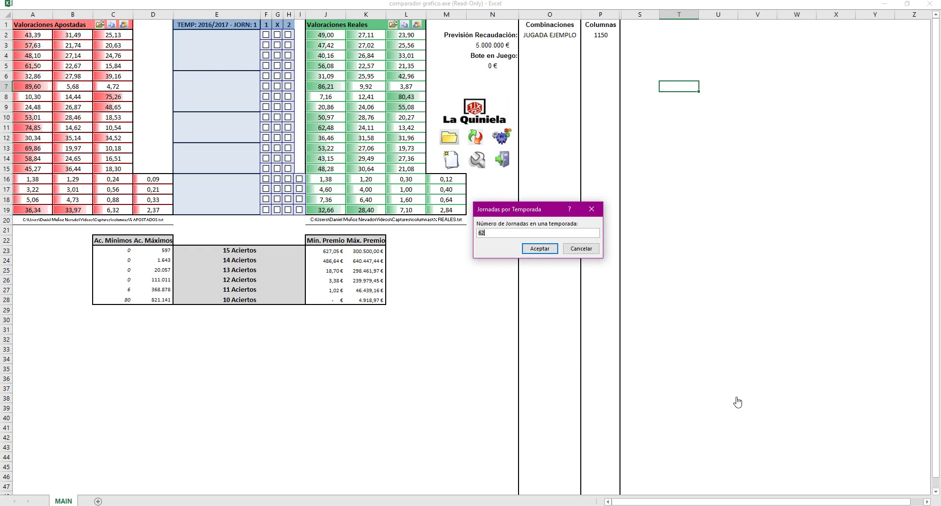
pyautogui.click(547, 248)
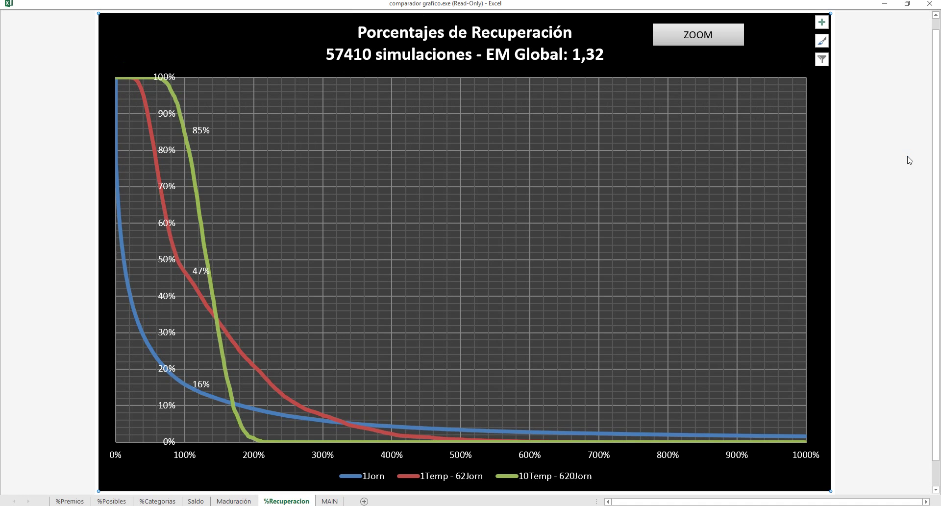
# Step: Restyle the %Premios doughnut chart with the white-background style that has hatched rings and a capitalised title
pyautogui.click(69, 501)
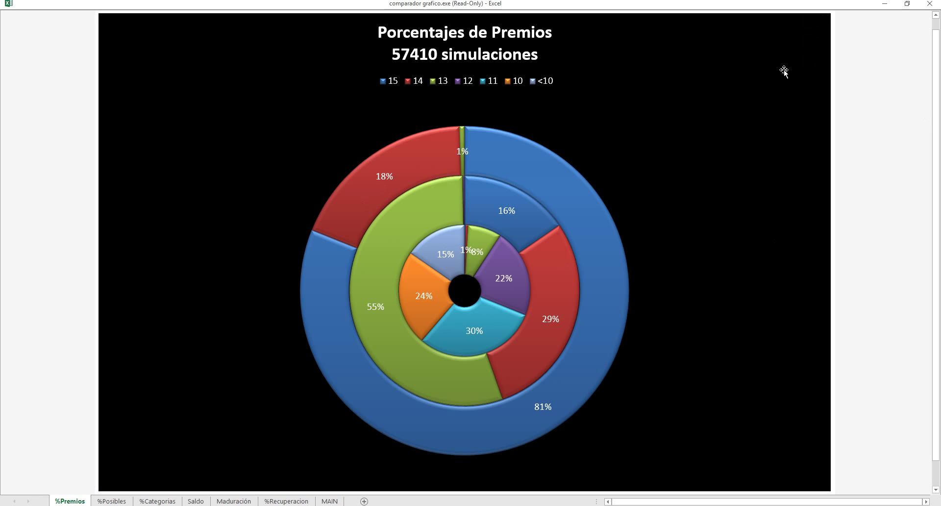
pyautogui.click(773, 44)
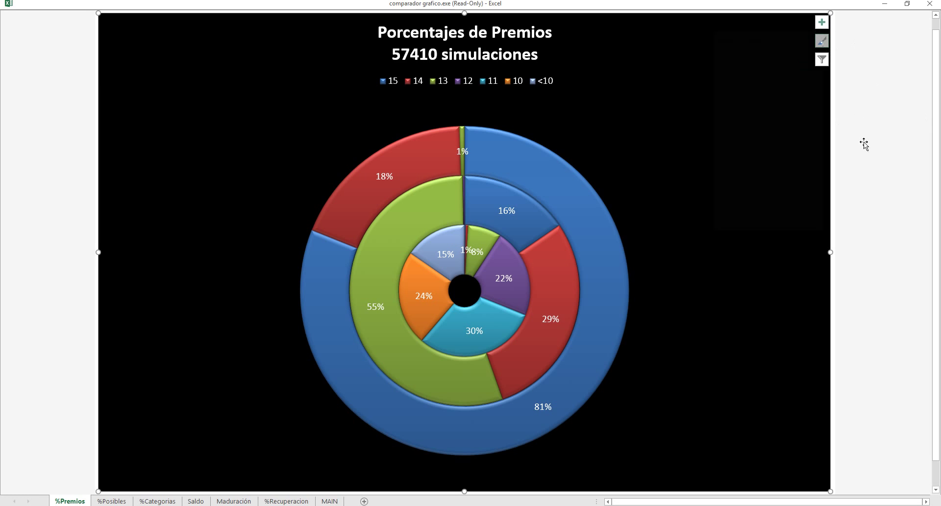
pyautogui.click(821, 40)
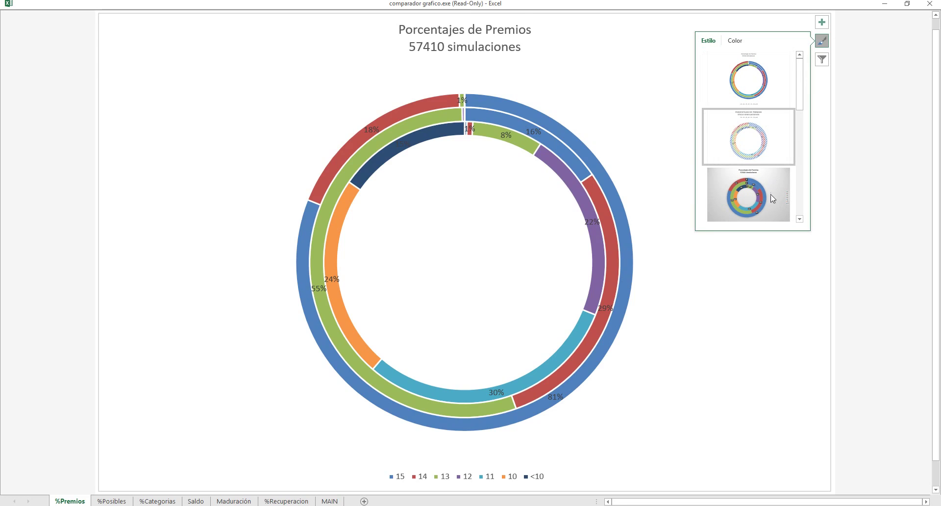
pyautogui.click(774, 147)
pyautogui.click(895, 152)
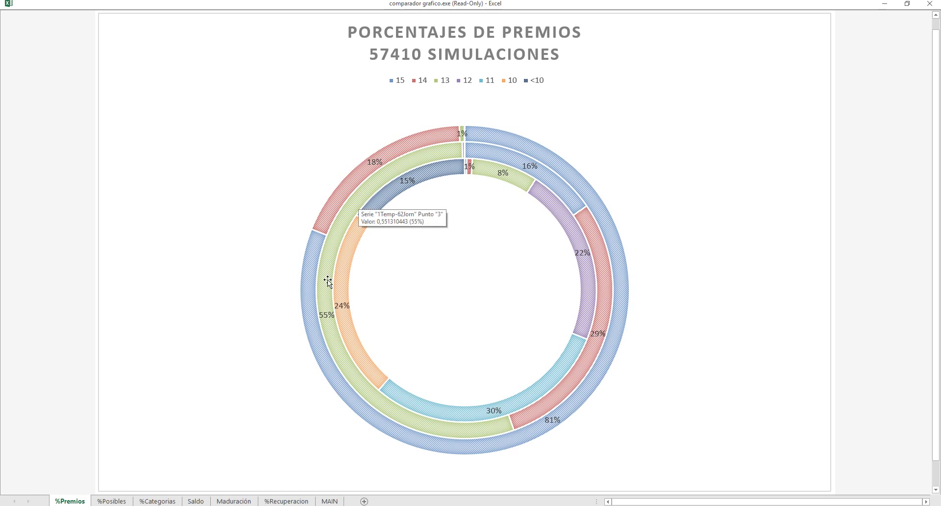
pyautogui.moveTo(471, 404)
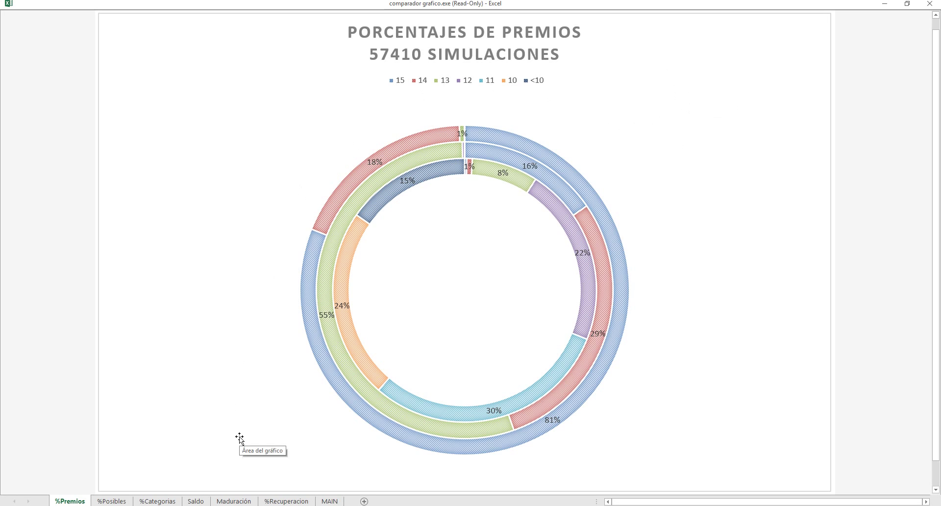
# Step: Review the %Posibles chart and examine each prize category's recovery and difficulty in the %Categorias chart
pyautogui.click(104, 501)
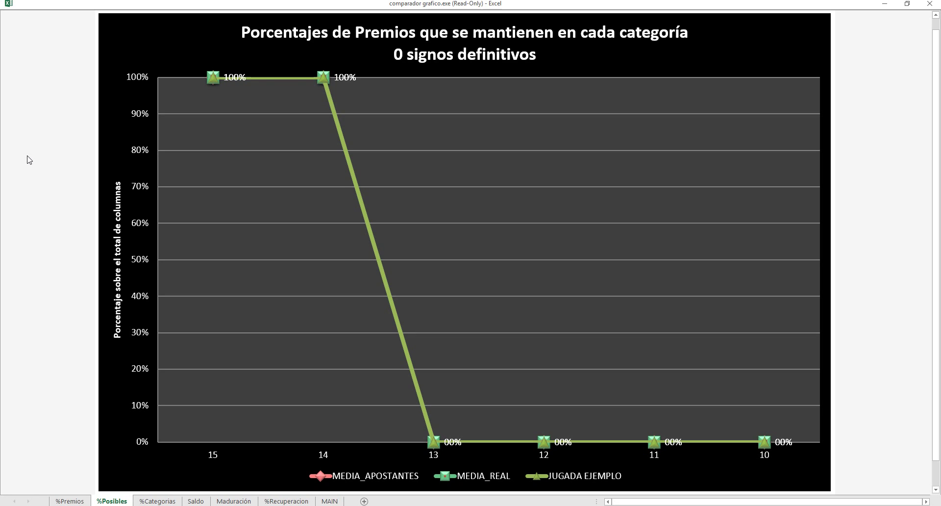
pyautogui.click(148, 501)
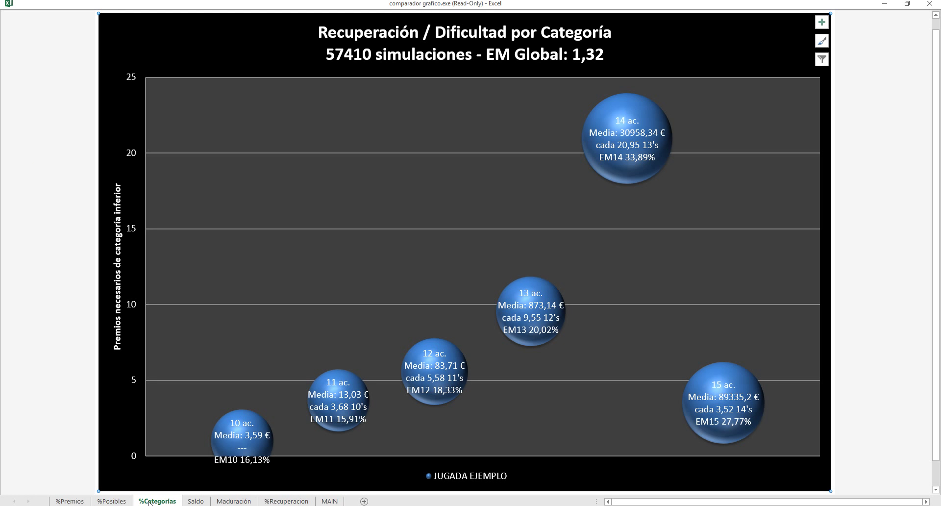
pyautogui.click(889, 130)
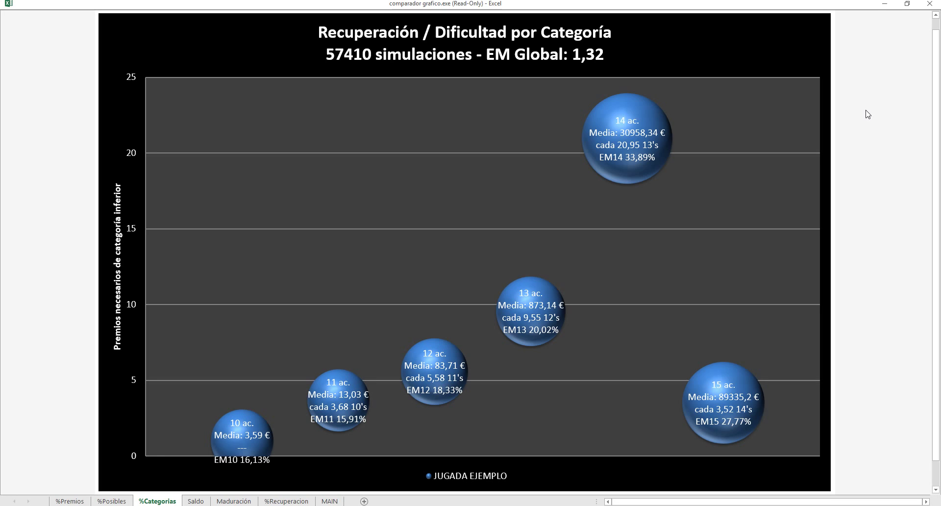
pyautogui.scroll(-1, 936, 112)
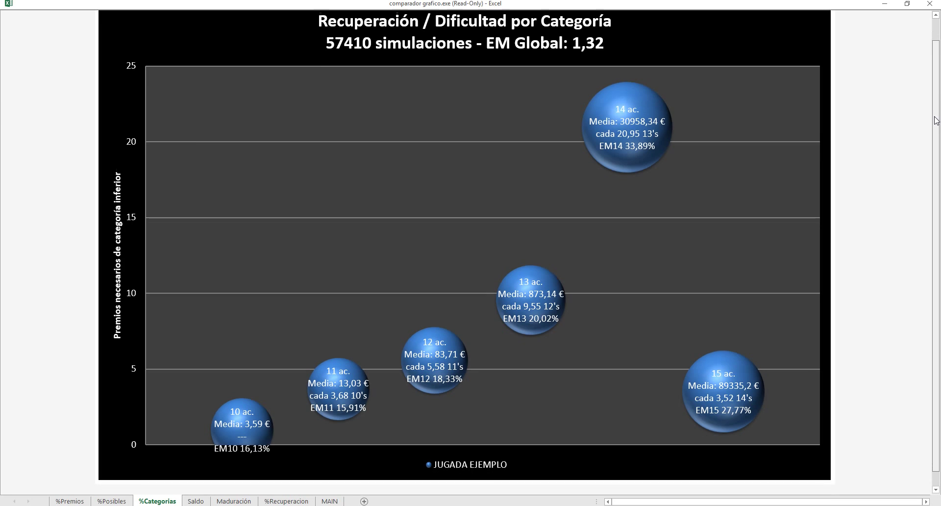
pyautogui.scroll(1, 937, 112)
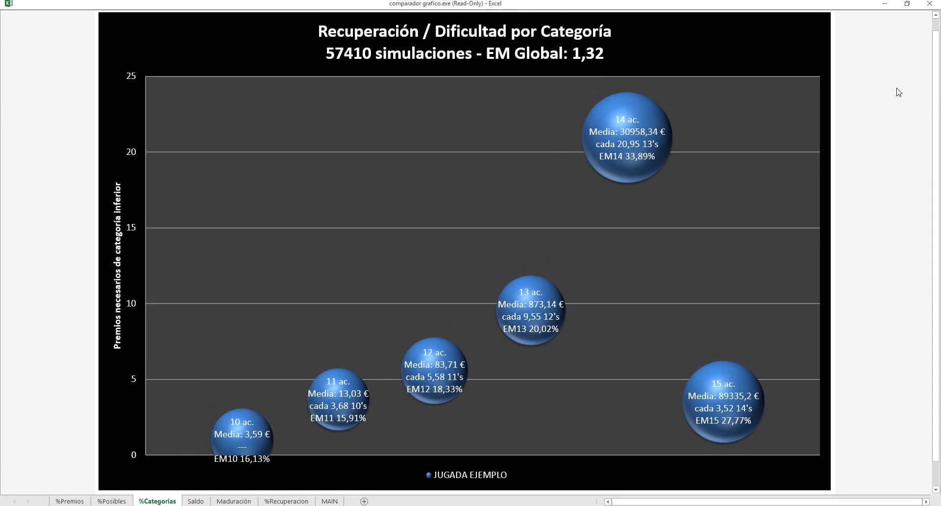
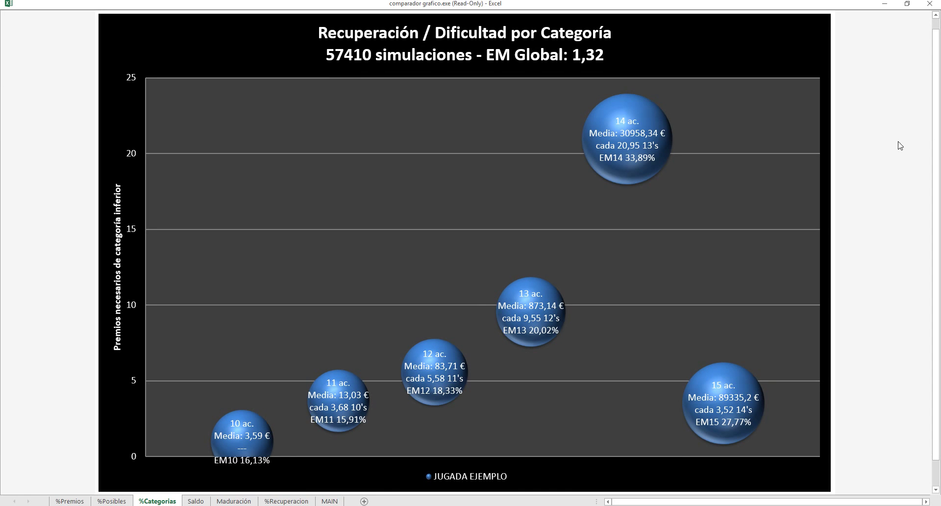
# Step: Restyle the Saldo balance chart with the third chart style, which has a white background and blue title
pyautogui.moveTo(627, 107)
pyautogui.click(196, 501)
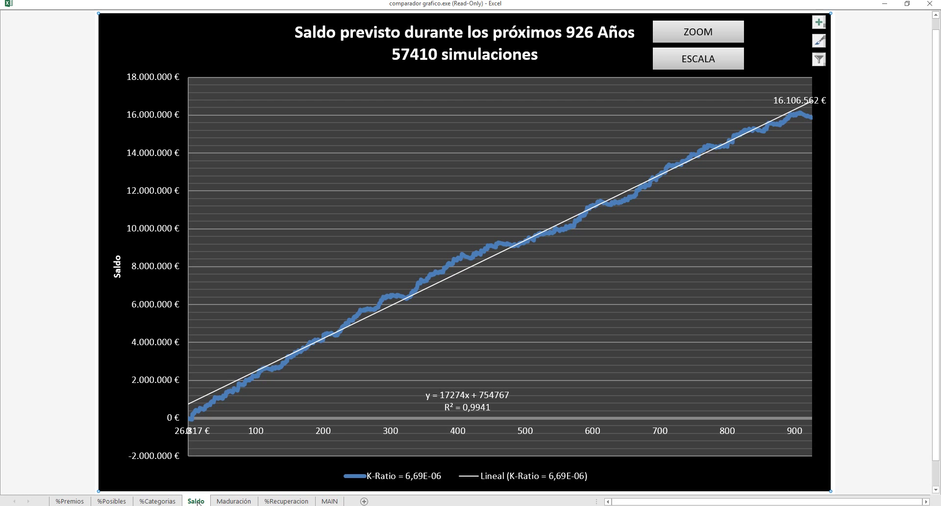
pyautogui.click(794, 51)
pyautogui.click(821, 40)
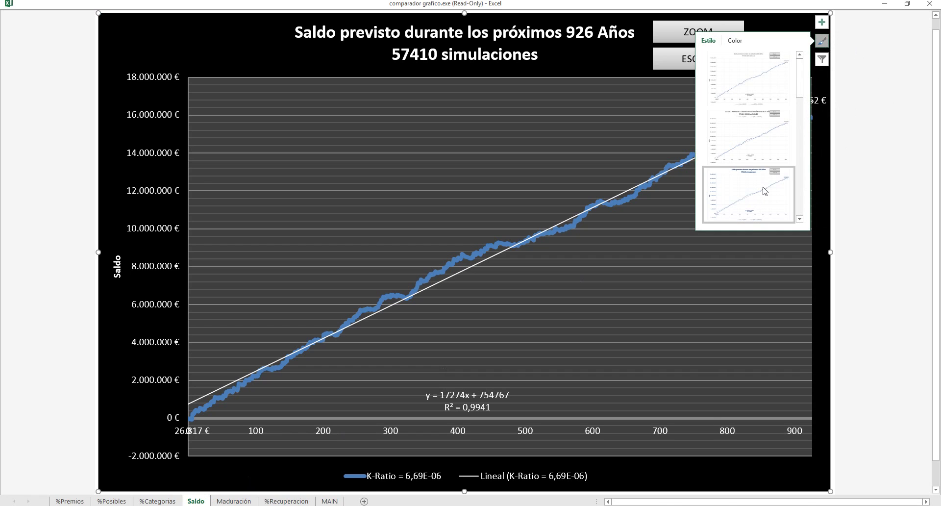
pyautogui.click(766, 189)
pyautogui.click(870, 126)
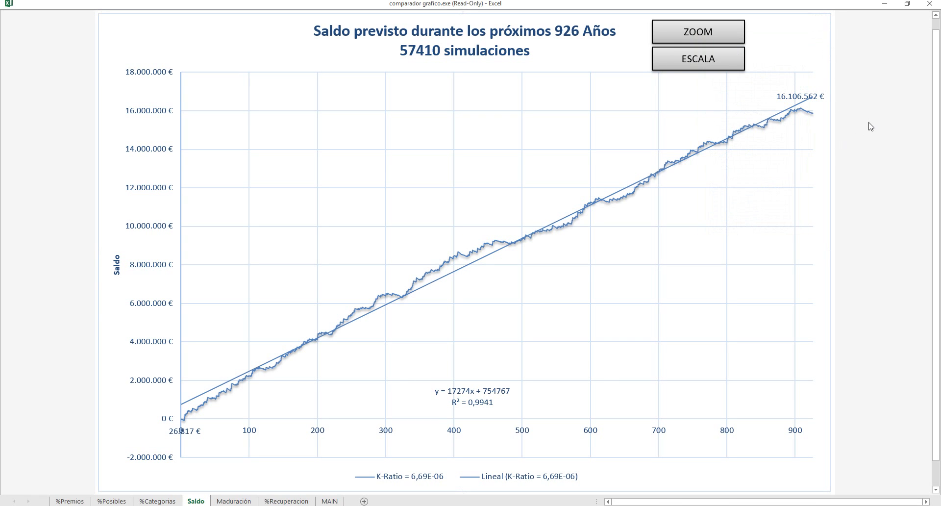
# Step: Move the 26.817 € data label off the horizontal axis to the empty area near 100 years, just above the zero line
pyautogui.moveTo(934, 80); pyautogui.dragTo(938, 71)
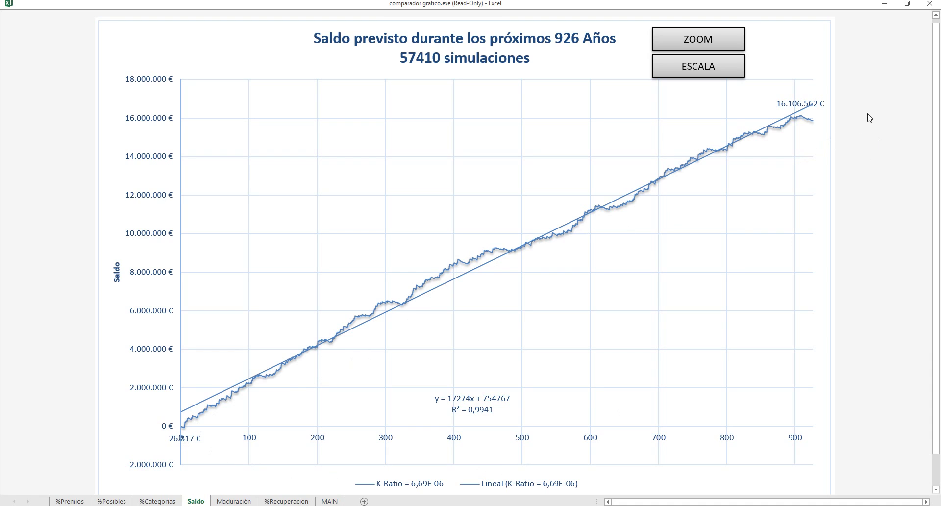
pyautogui.click(171, 439)
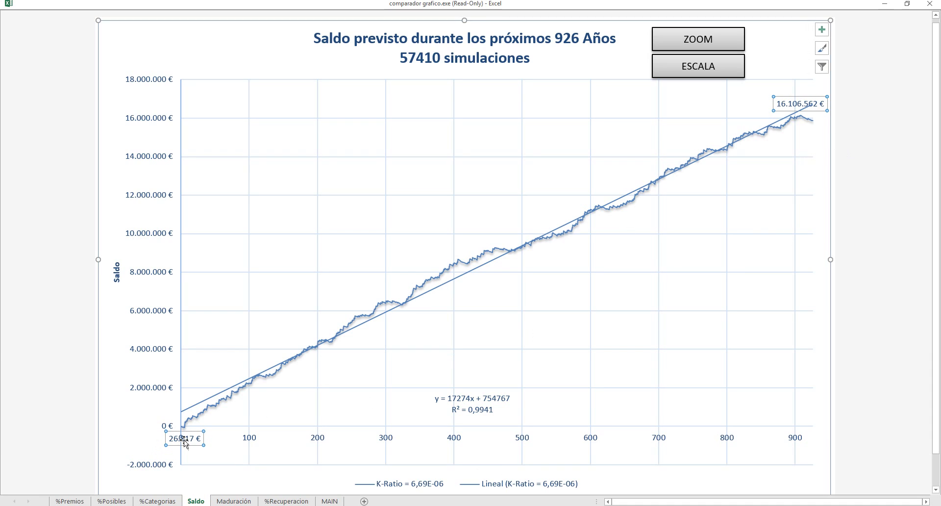
pyautogui.moveTo(197, 438); pyautogui.dragTo(281, 405)
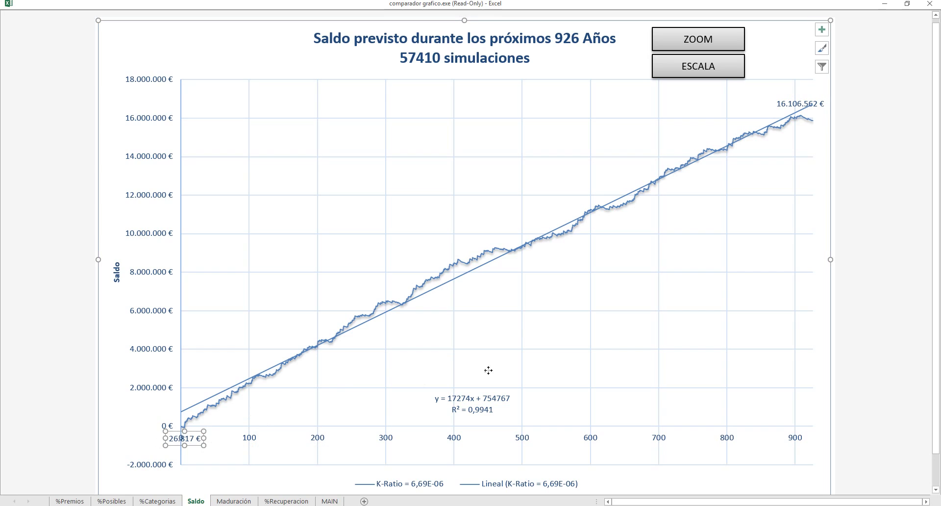
pyautogui.click(872, 247)
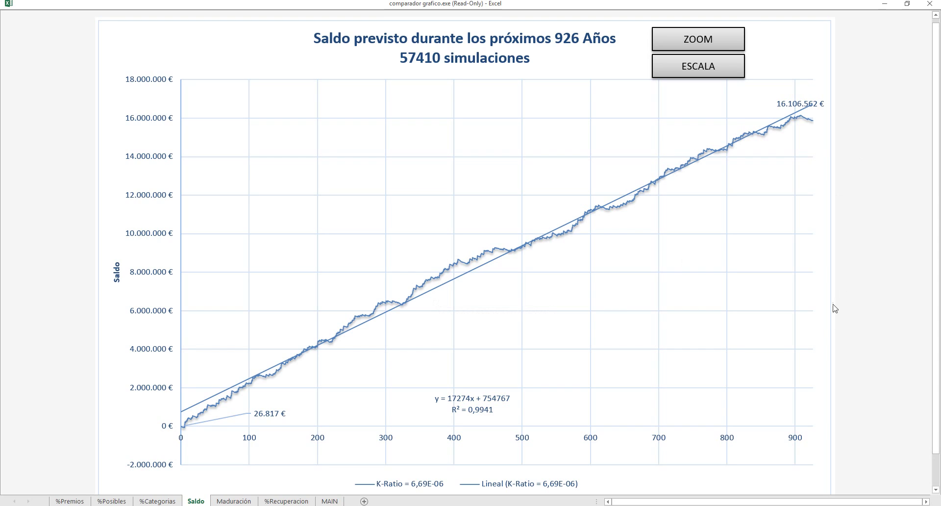
# Step: Move the trendline equation and R² label higher in the Saldo chart, between the 4.000.000 € and 6.000.000 € gridlines
pyautogui.click(469, 399)
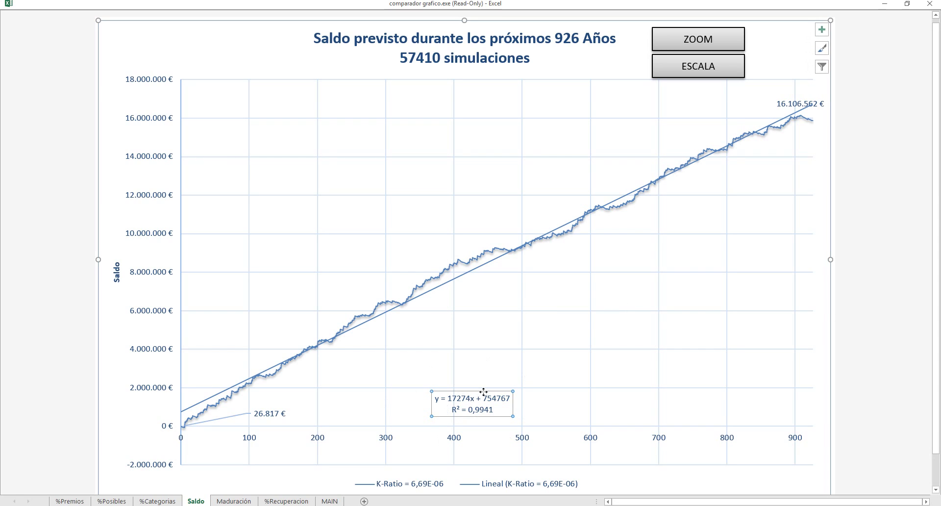
pyautogui.moveTo(483, 393); pyautogui.dragTo(493, 322)
pyautogui.click(889, 191)
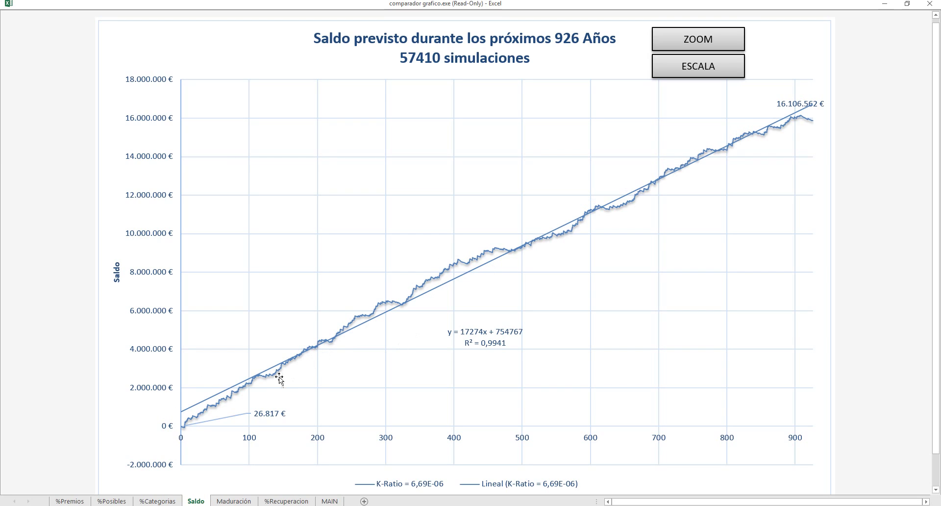
pyautogui.moveTo(210, 413)
pyautogui.moveTo(935, 97)
pyautogui.mouseDown()
pyautogui.moveTo(936, 106)
pyautogui.moveTo(935, 99)
pyautogui.mouseUp()
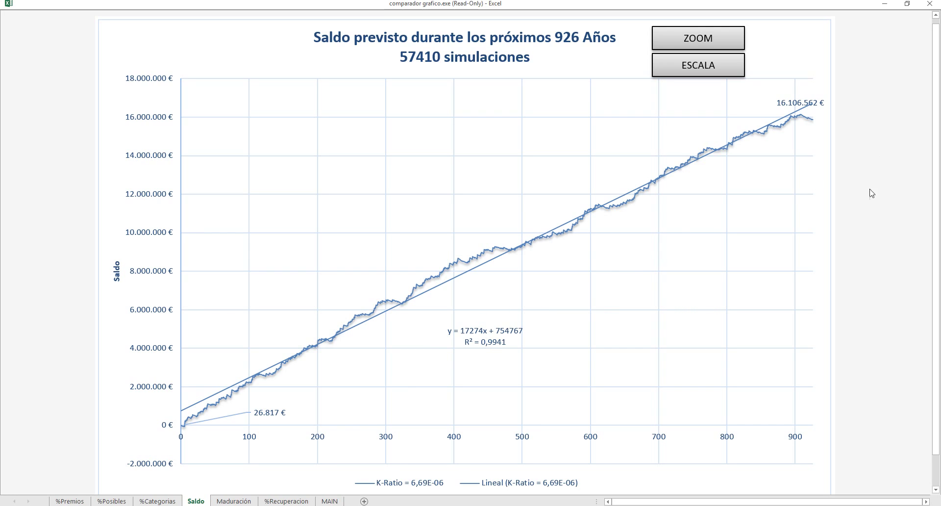
# Step: Restyle the Maduración chart with the third chart style, which has a white background and blue title
pyautogui.click(234, 500)
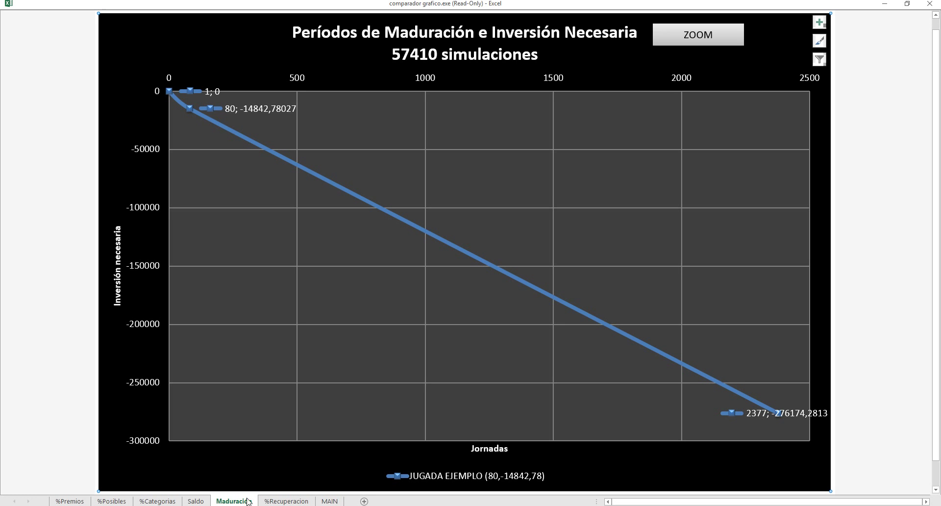
pyautogui.click(825, 43)
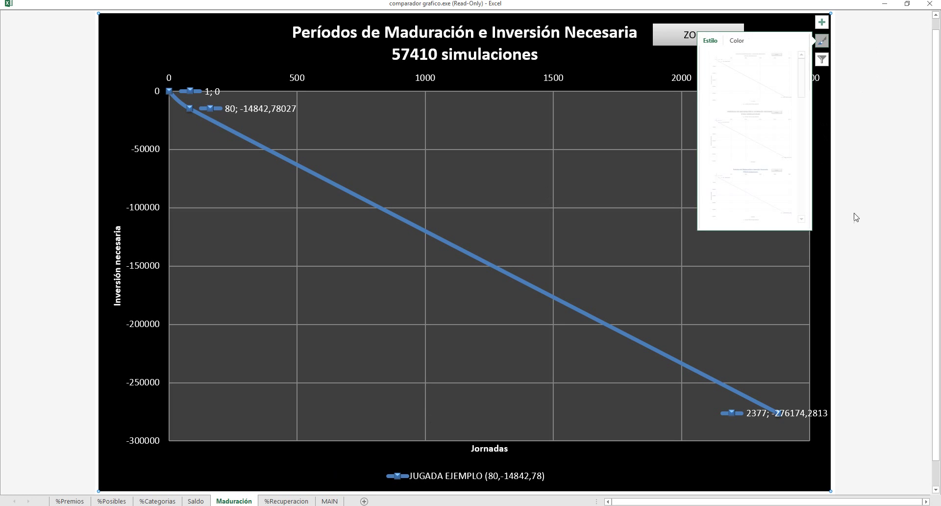
pyautogui.click(770, 195)
pyautogui.click(880, 119)
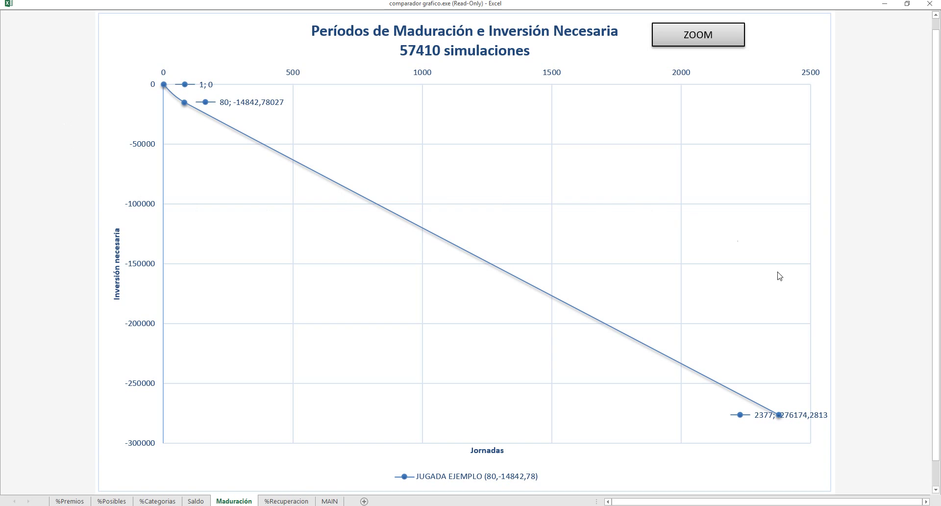
# Step: Move the data label of the curve's last point, at matchday 2377, below its marker
pyautogui.click(796, 416)
pyautogui.click(796, 417)
pyautogui.moveTo(794, 417); pyautogui.dragTo(785, 435)
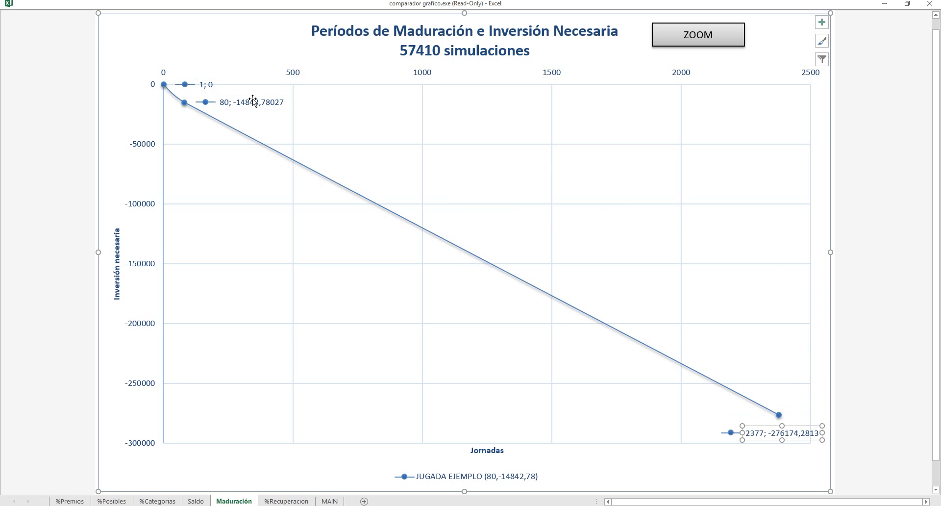
pyautogui.click(855, 164)
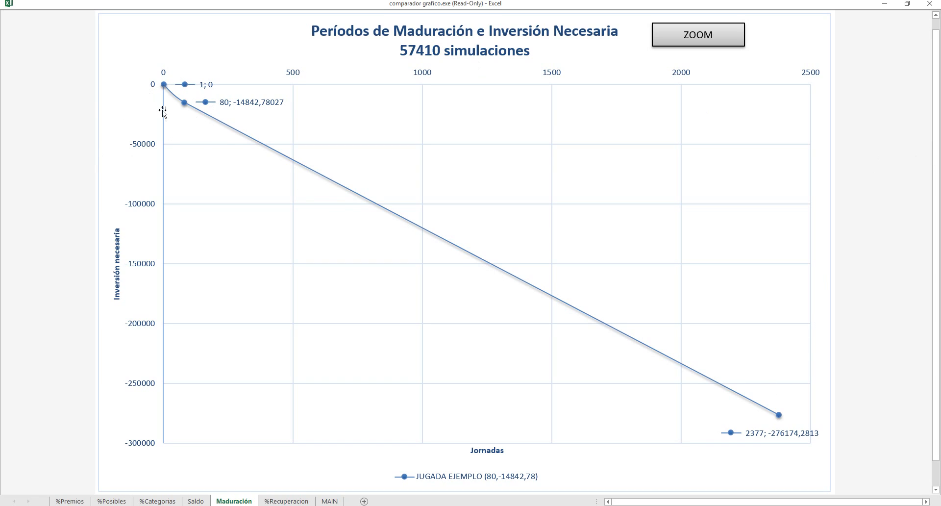
# Step: Examine the maturation periods and required investment at each point of the Maduración chart
pyautogui.moveTo(190, 109)
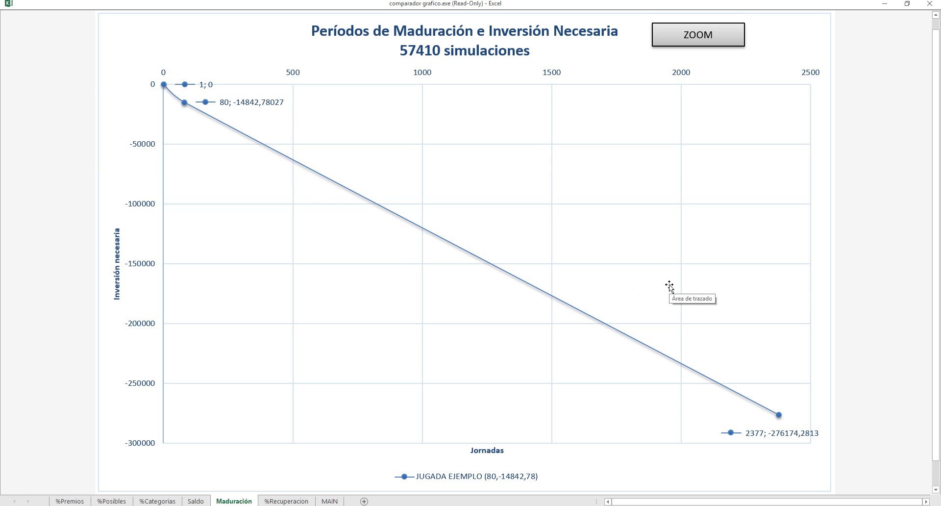
pyautogui.moveTo(937, 126); pyautogui.dragTo(938, 128)
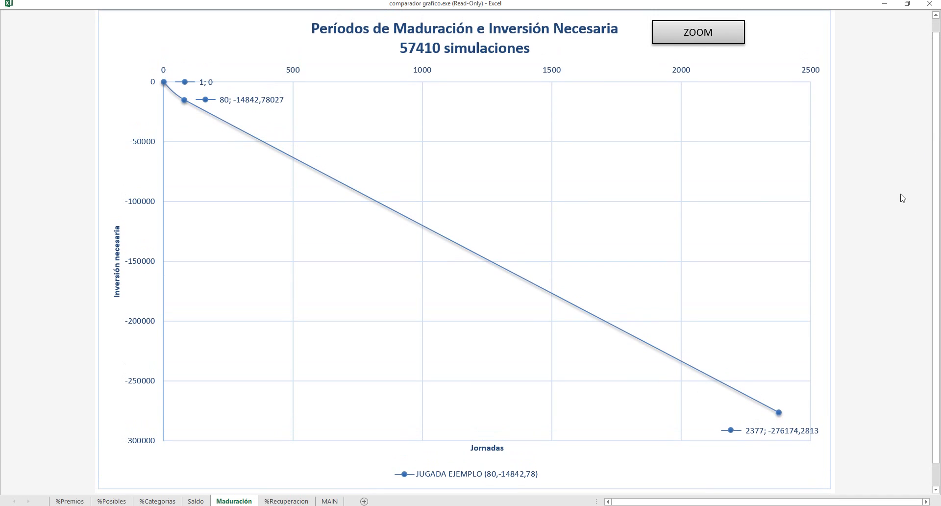
pyautogui.moveTo(934, 155); pyautogui.dragTo(934, 177)
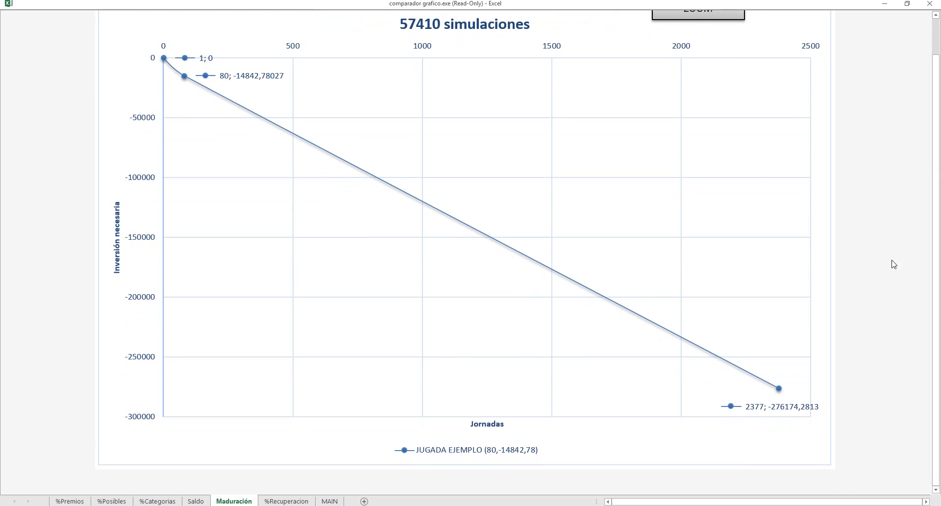
pyautogui.moveTo(937, 215); pyautogui.dragTo(936, 203)
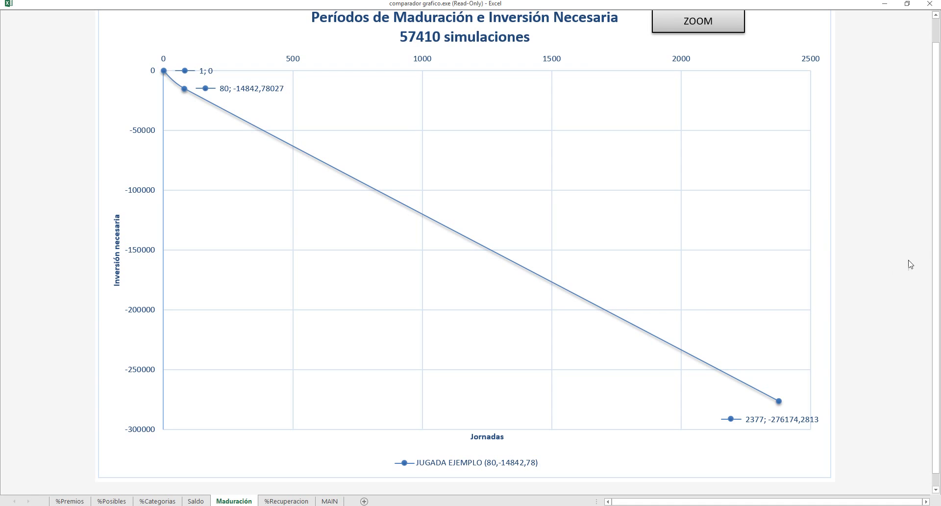
pyautogui.moveTo(937, 234); pyautogui.dragTo(936, 228)
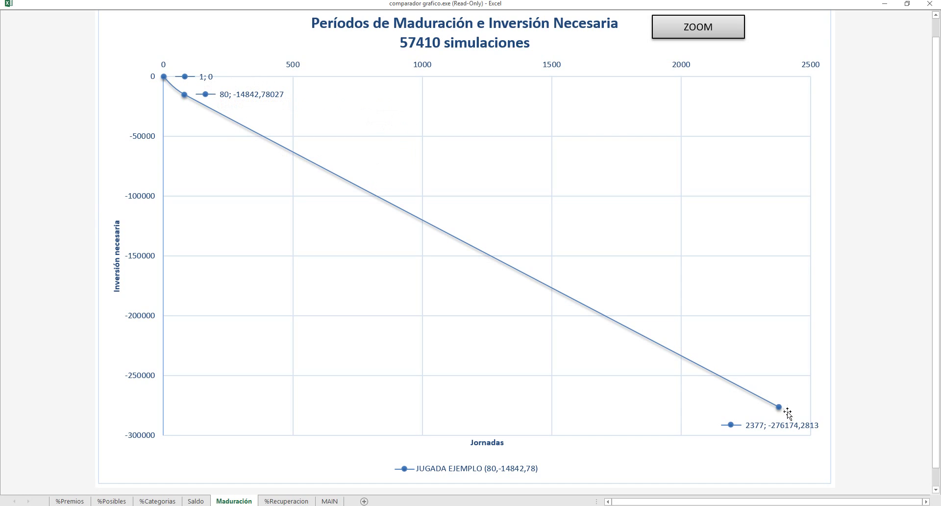
pyautogui.click(772, 428)
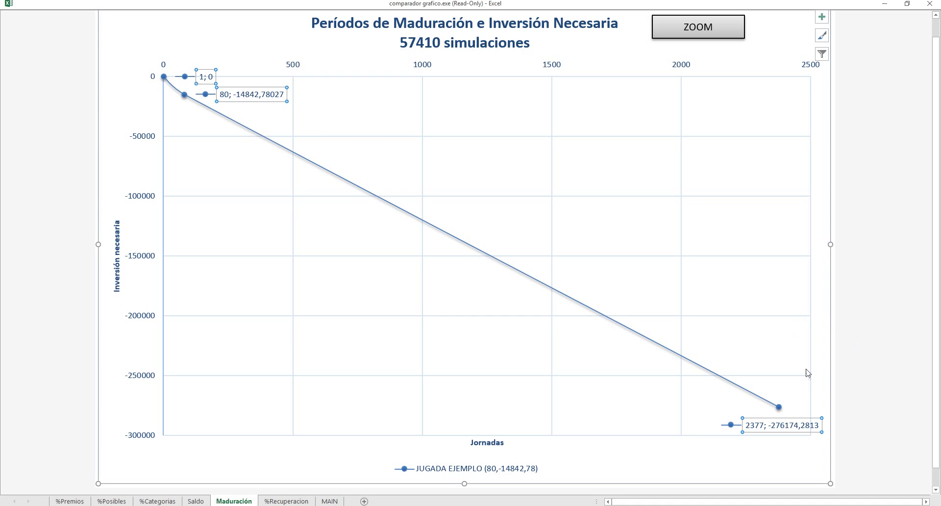
pyautogui.click(853, 100)
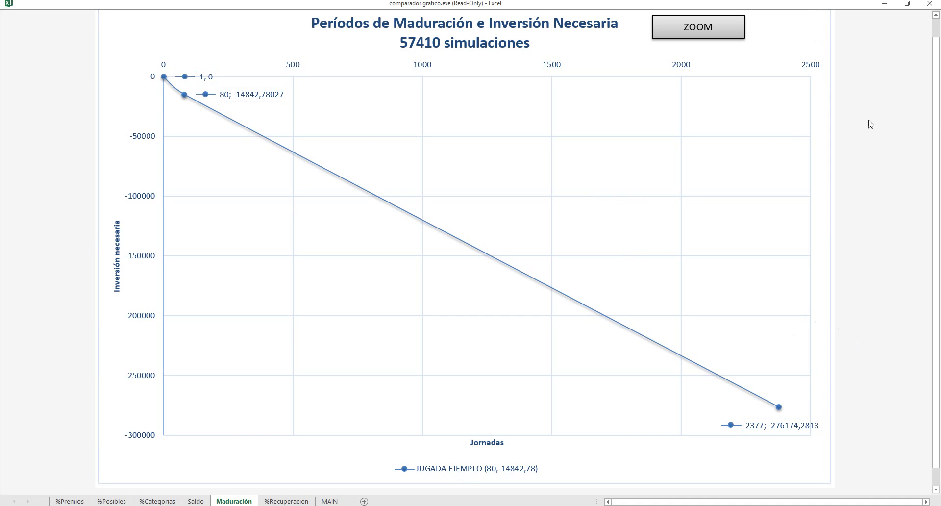
pyautogui.moveTo(936, 118); pyautogui.dragTo(939, 106)
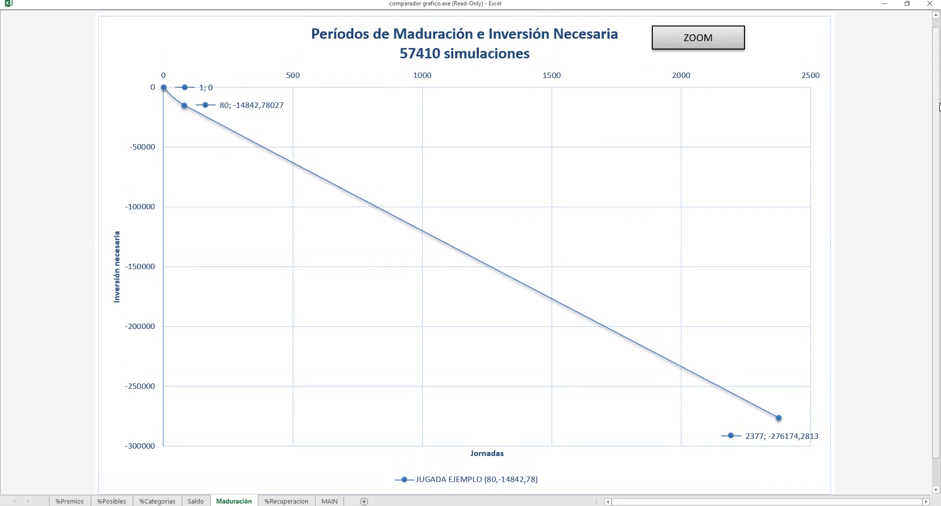
# Step: Nudge the matchday 2377 data label slightly up, closer to its point on the Maduración curve
pyautogui.click(787, 436)
pyautogui.click(796, 434)
pyautogui.moveTo(799, 426); pyautogui.dragTo(800, 426)
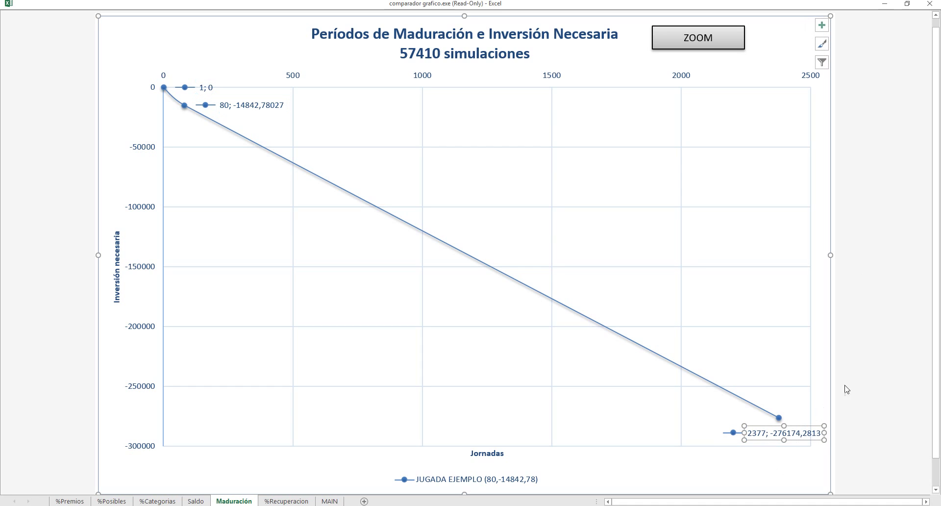
pyautogui.click(874, 342)
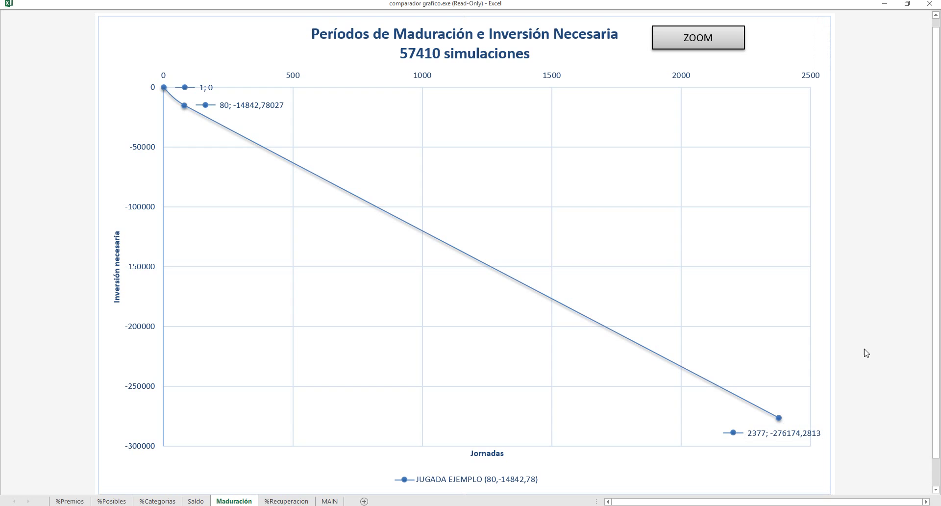
# Step: Examine the %Recuperacion chart's recovery percentages for one matchday, one season of 62 matchdays and ten seasons of 620
pyautogui.click(276, 501)
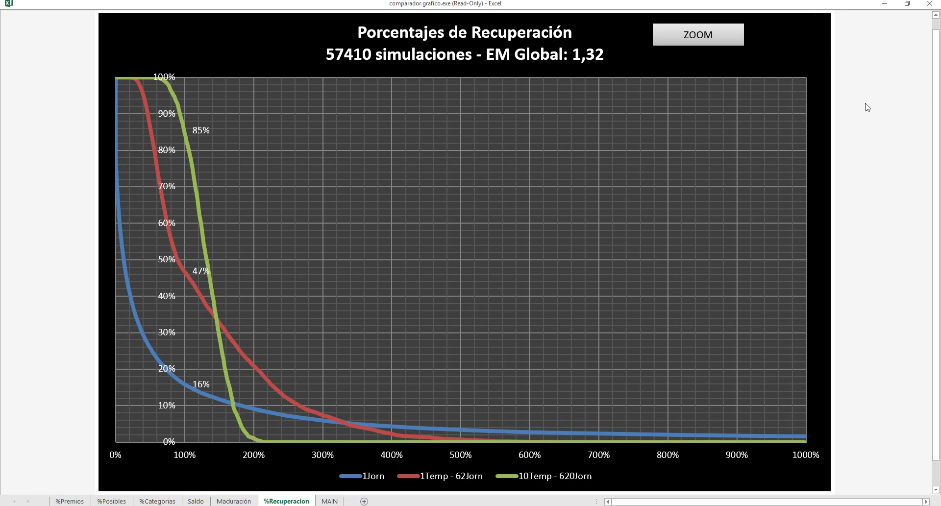
pyautogui.click(775, 55)
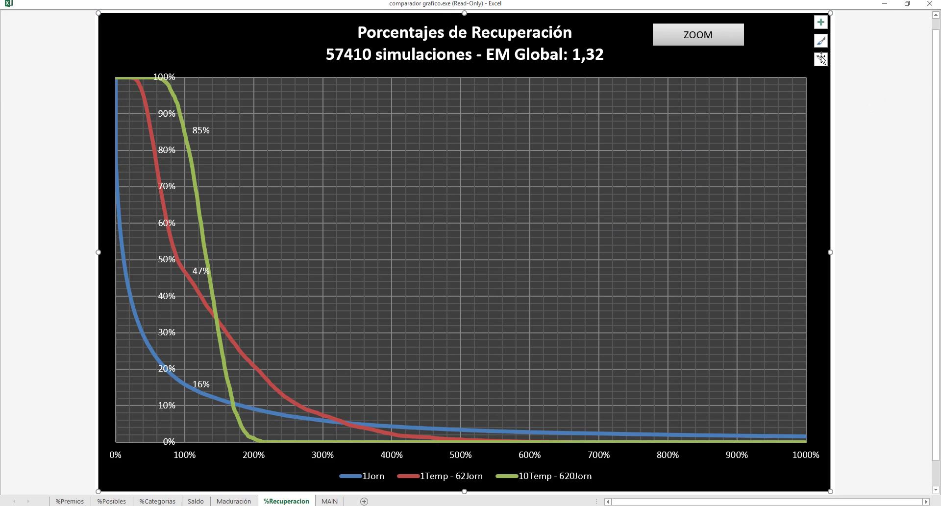
pyautogui.click(850, 50)
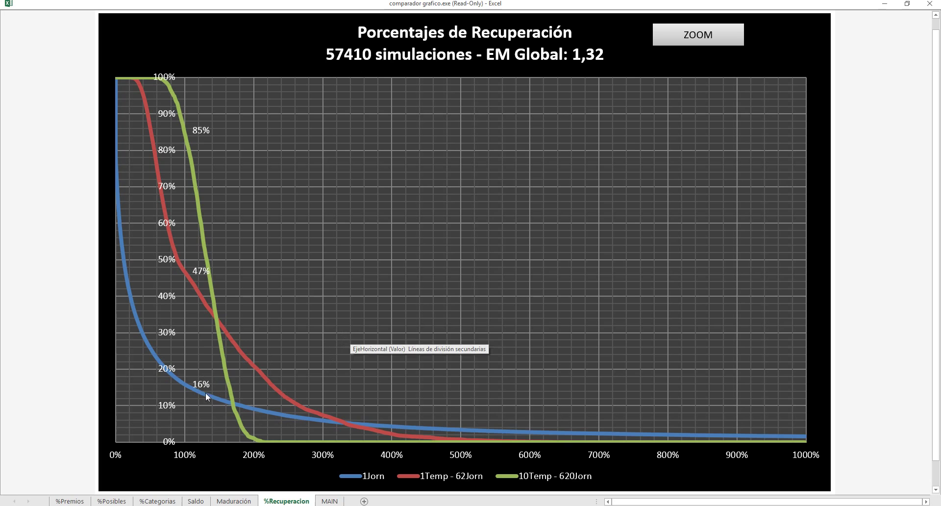
pyautogui.moveTo(211, 393)
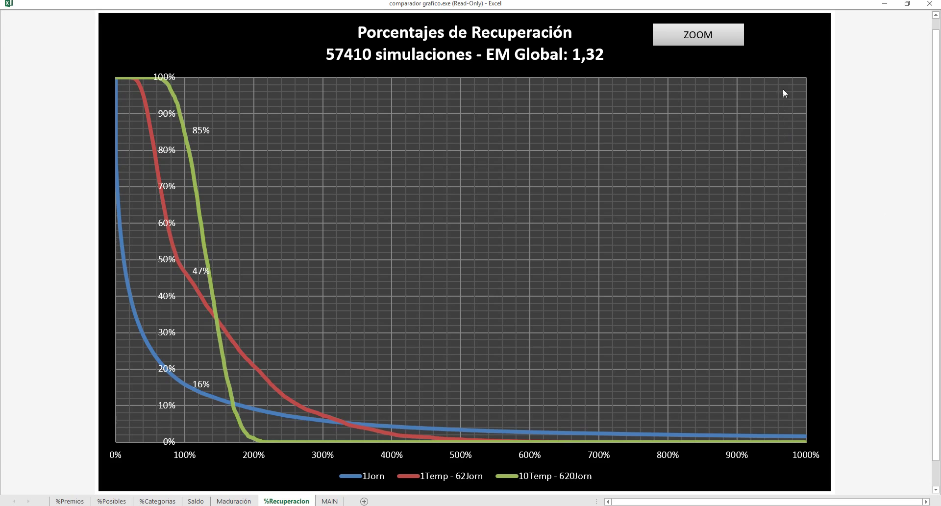
pyautogui.click(789, 51)
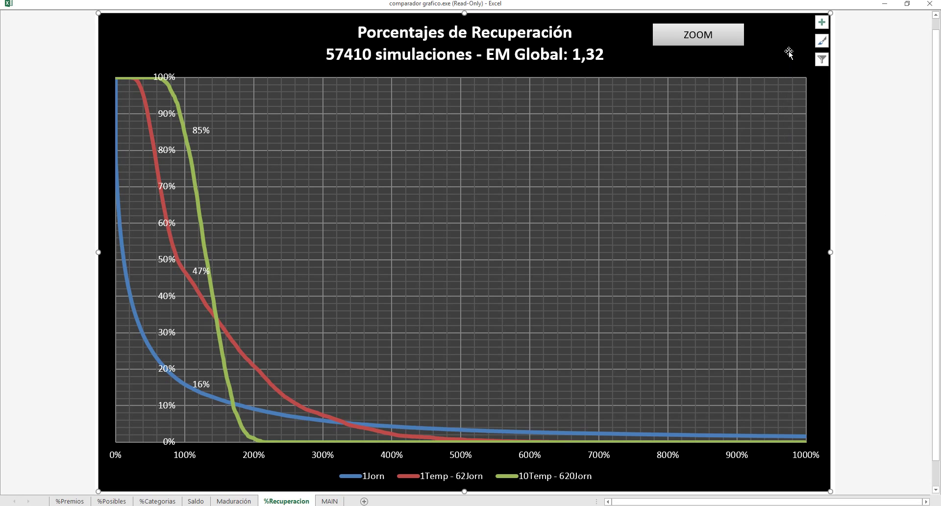
pyautogui.click(855, 145)
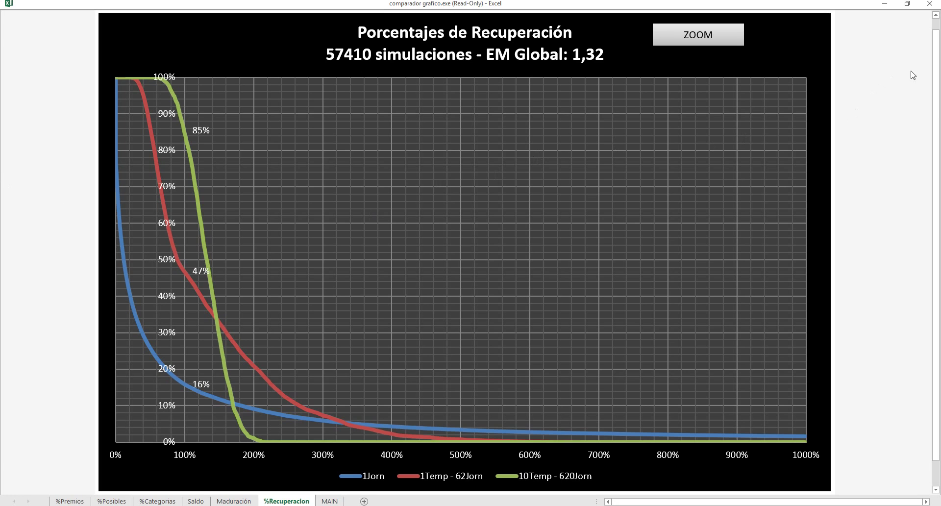
pyautogui.moveTo(936, 107); pyautogui.dragTo(938, 83)
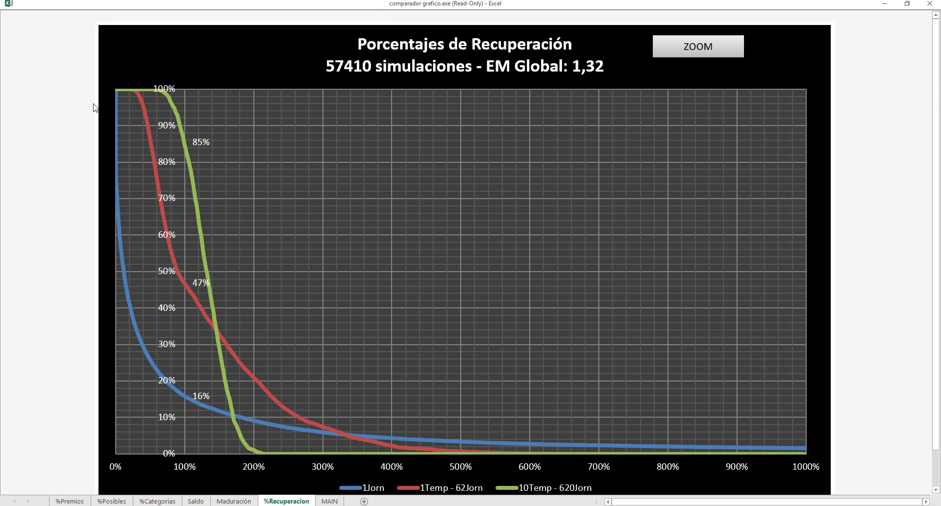